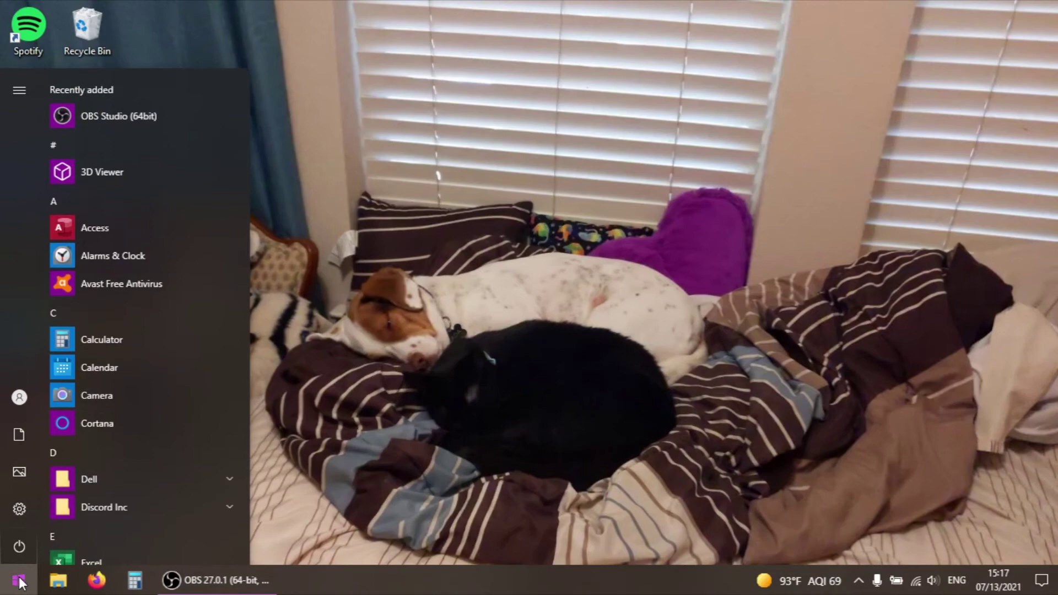
- Search 'contr' and go to Control Panel's Clock and Region > Region settings
type("contr")
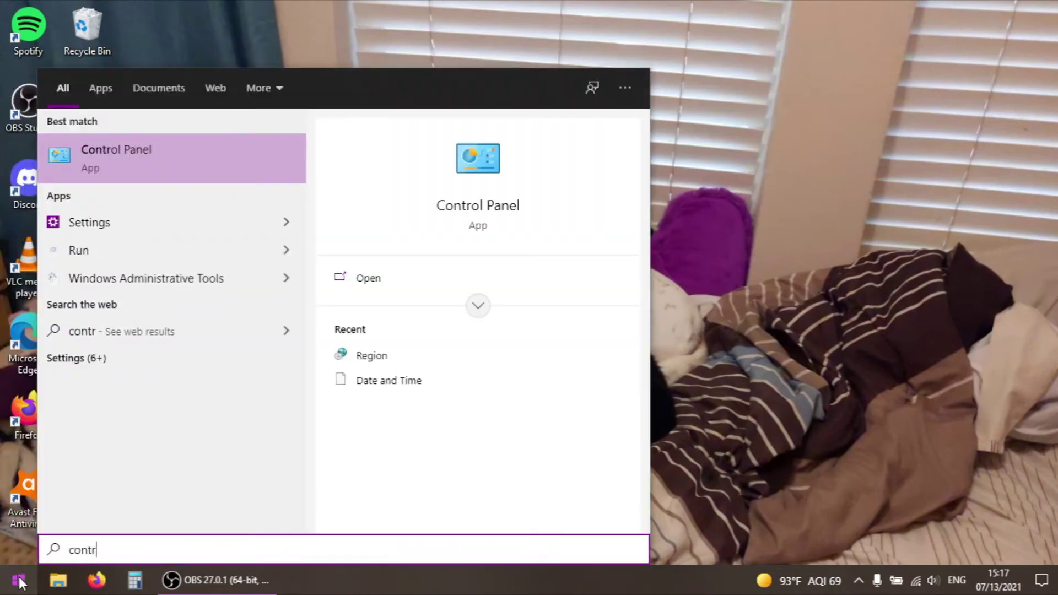
left_click(125, 157)
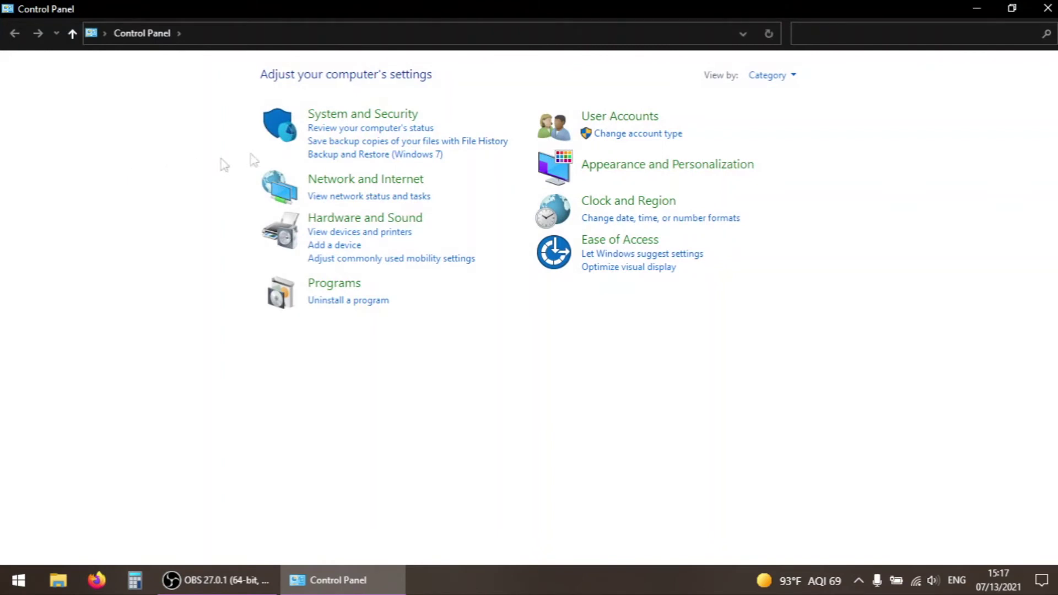
left_click(631, 204)
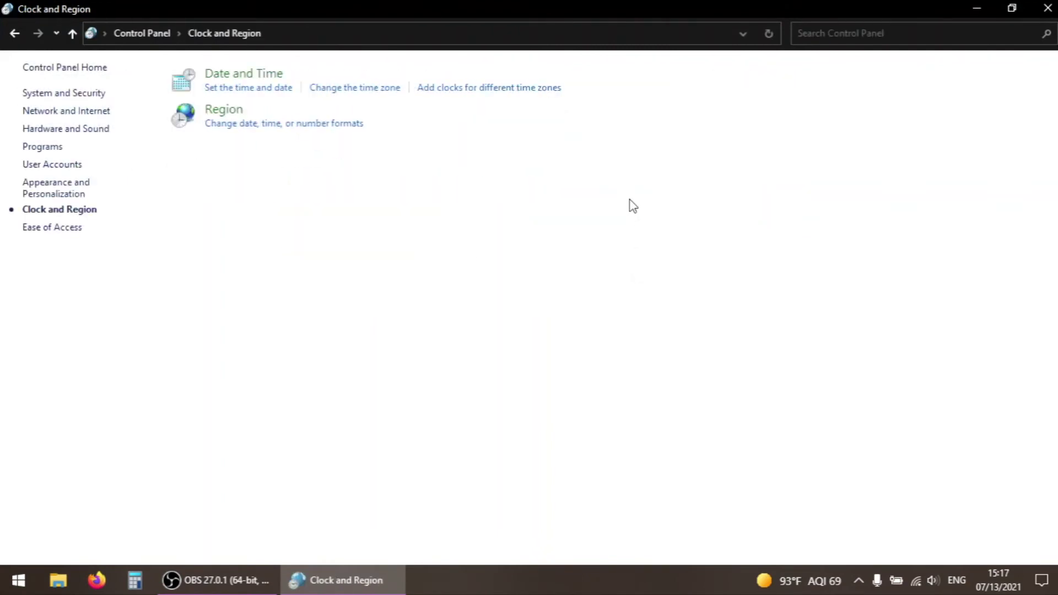
left_click(224, 110)
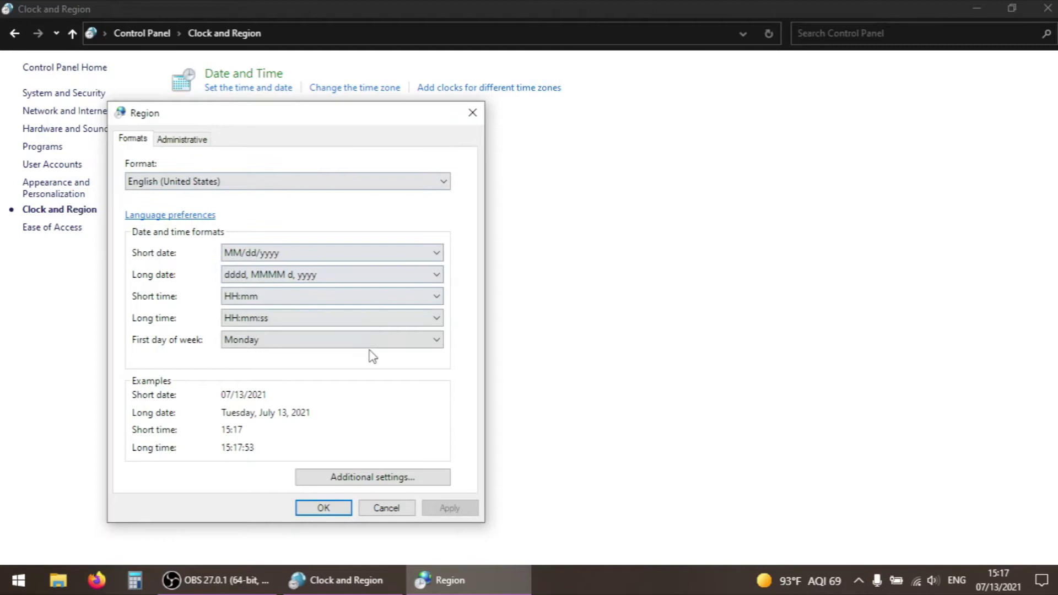
- Set the number format's decimal symbol to a period and confirm it
left_click(372, 477)
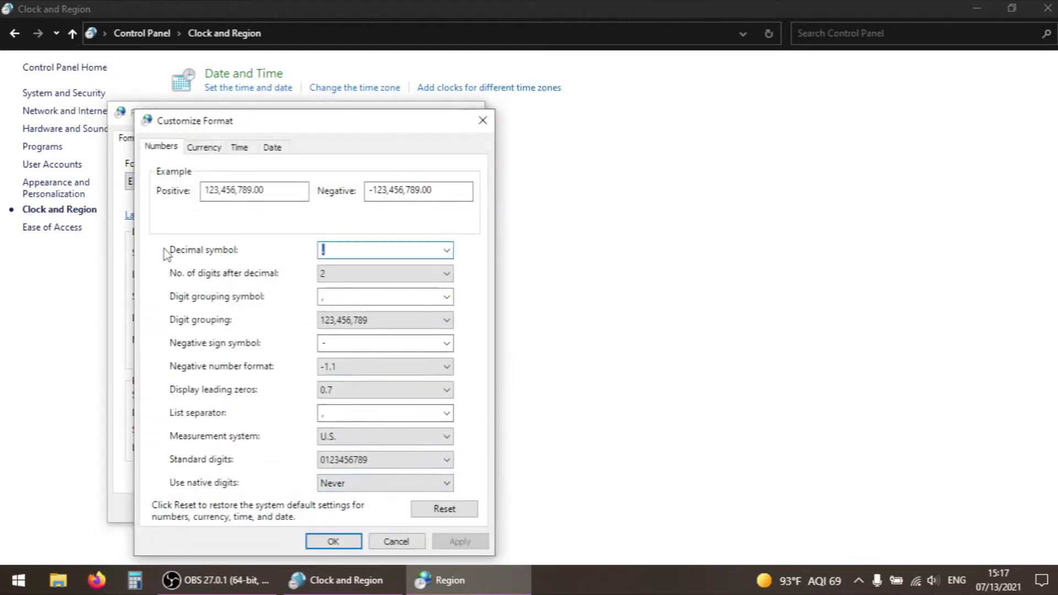
left_click(447, 250)
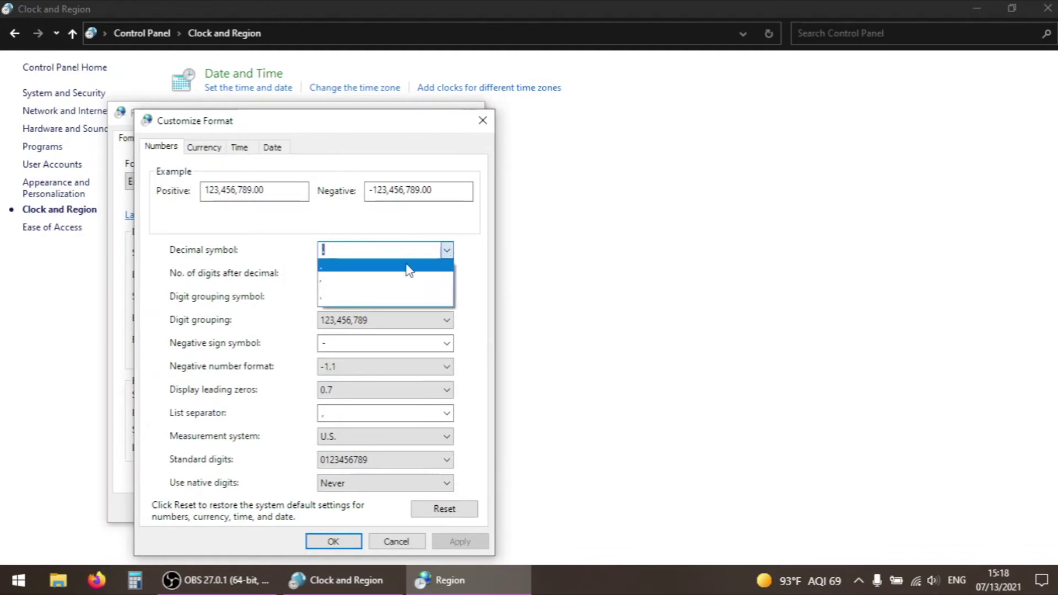
left_click(340, 267)
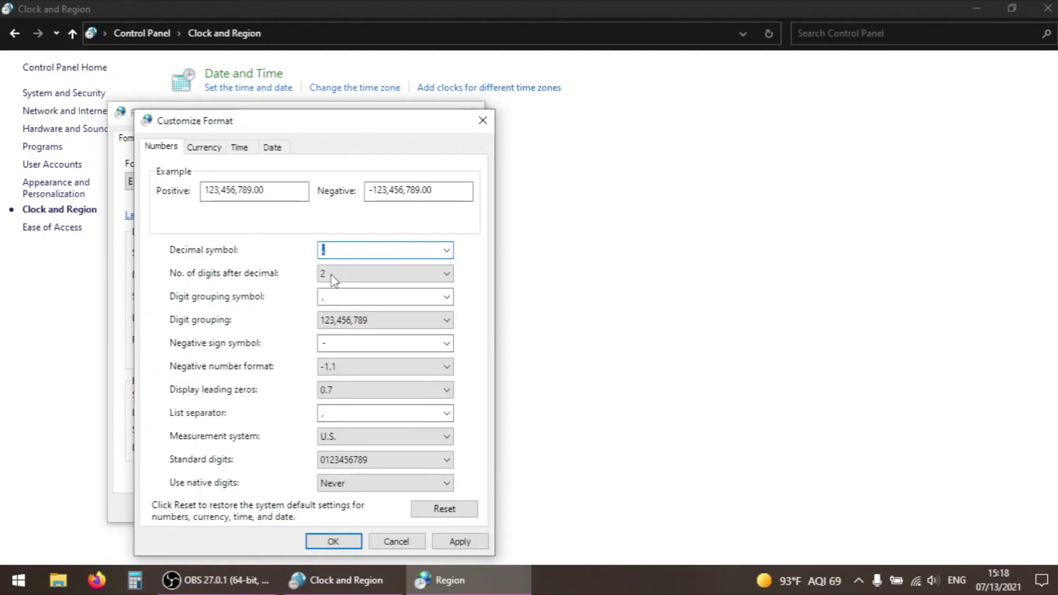
left_click(323, 544)
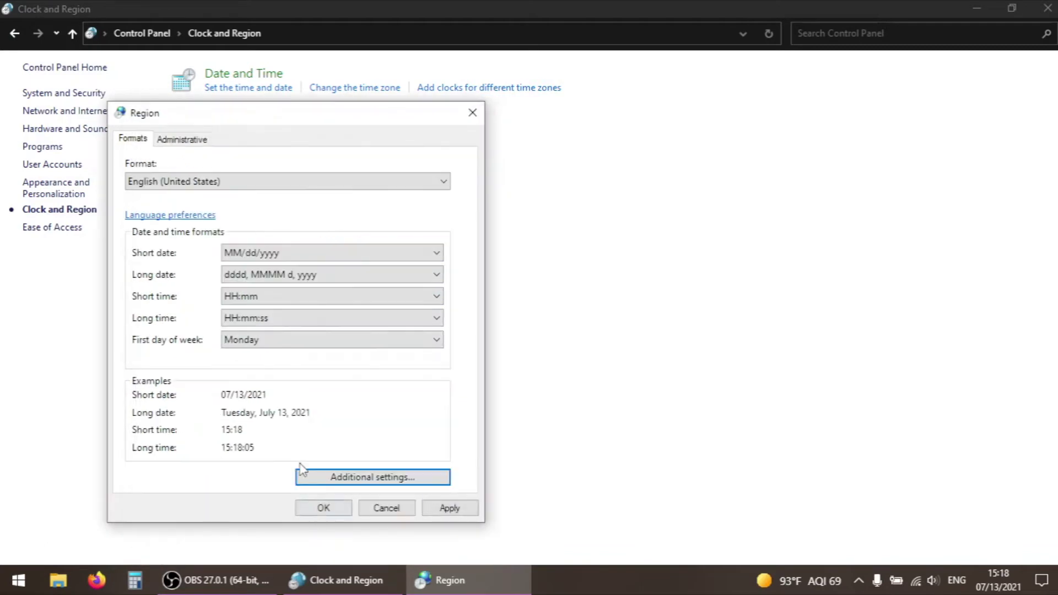
- Change the system locale for non-Unicode programs to Japanese (Japan) on the Administrative tab
left_click(182, 140)
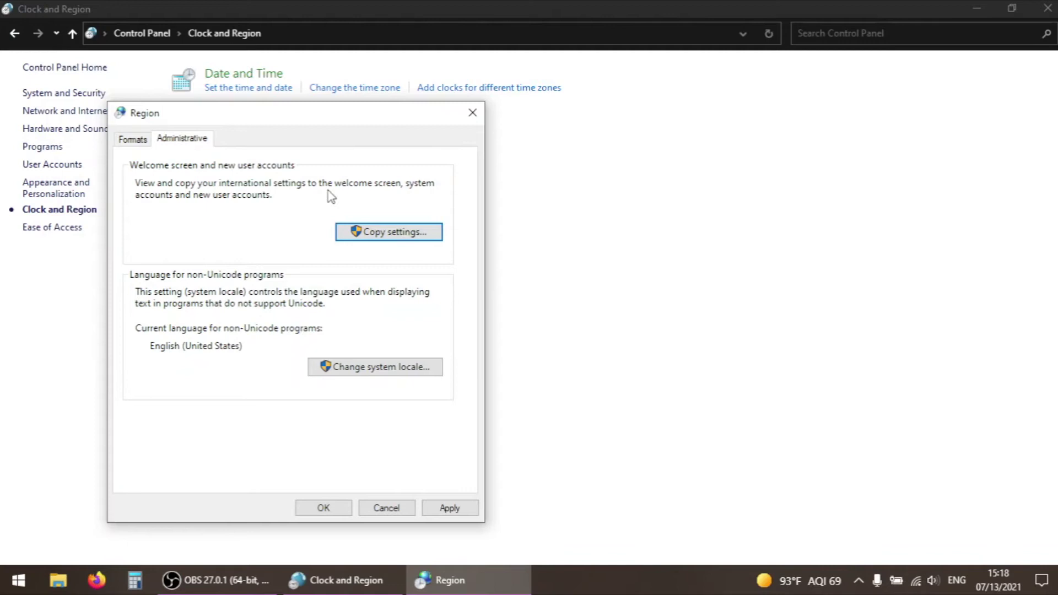
left_click(390, 368)
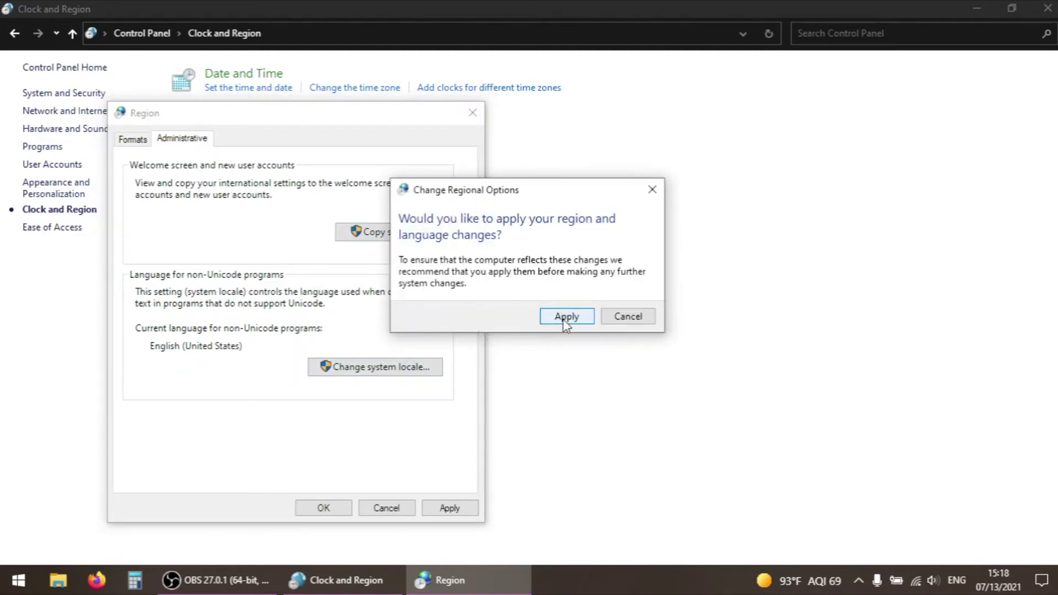
left_click(566, 317)
left_click(206, 226)
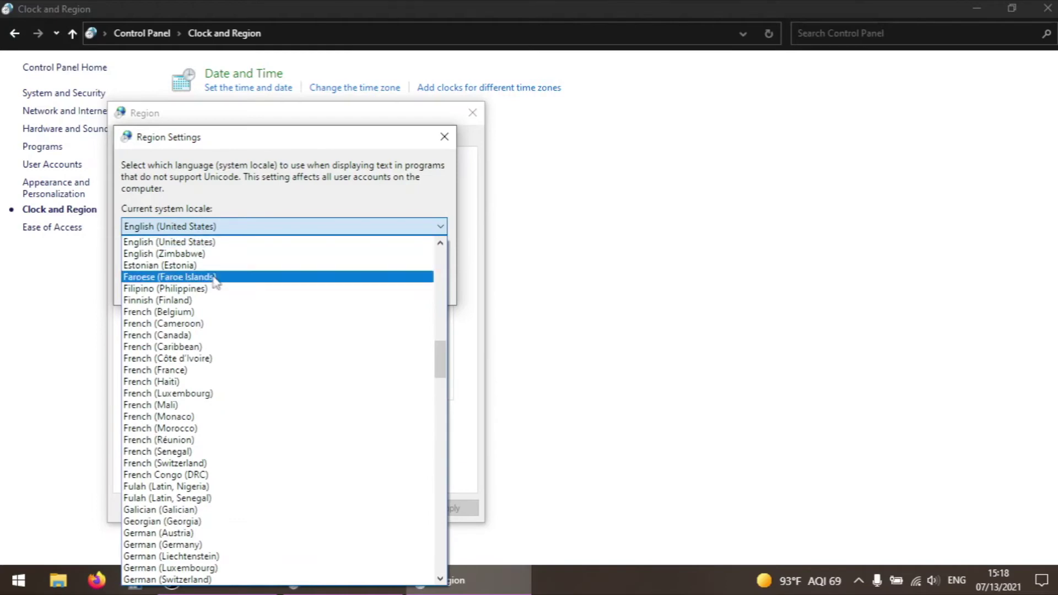
scroll(248, 408, "down", 10)
left_click(194, 498)
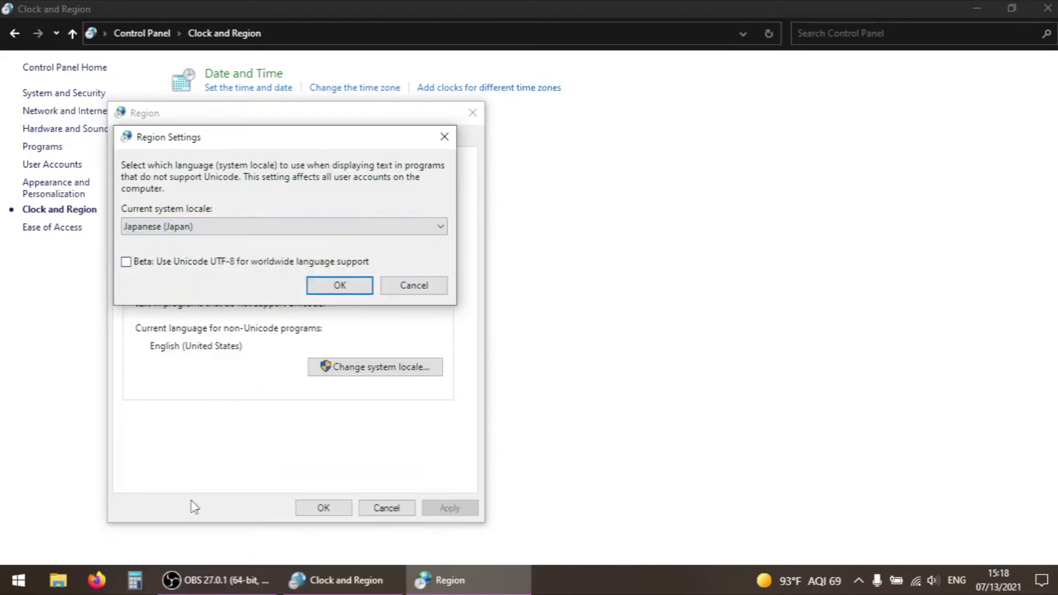
left_click(330, 287)
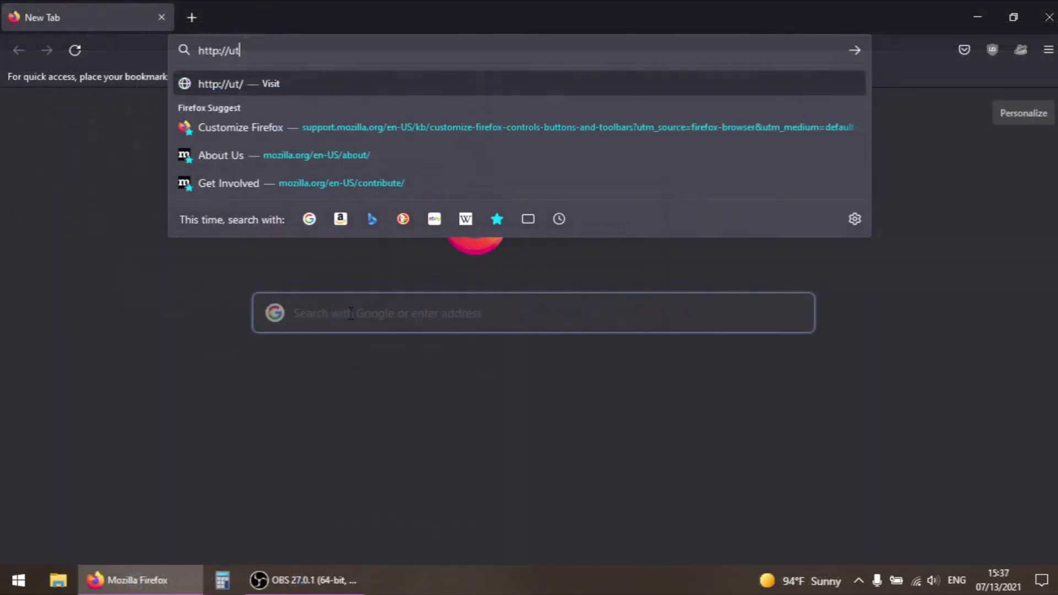
- Load utau2008.xrea.jp and find the v0.4.18e installer link under DOWNLOAD
type("au2008.xrea.")
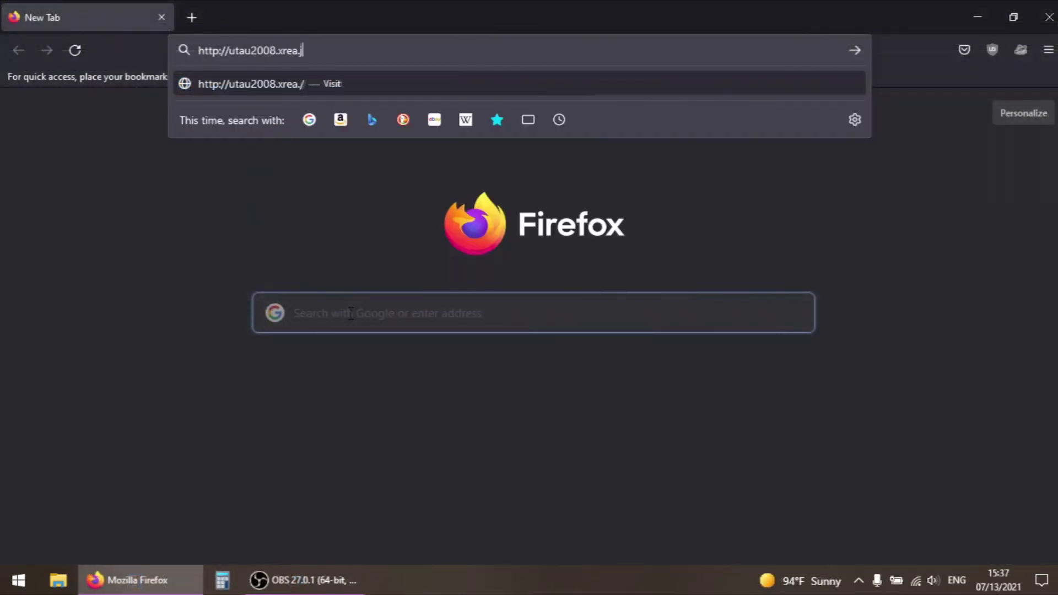
type("jp")
key("Return")
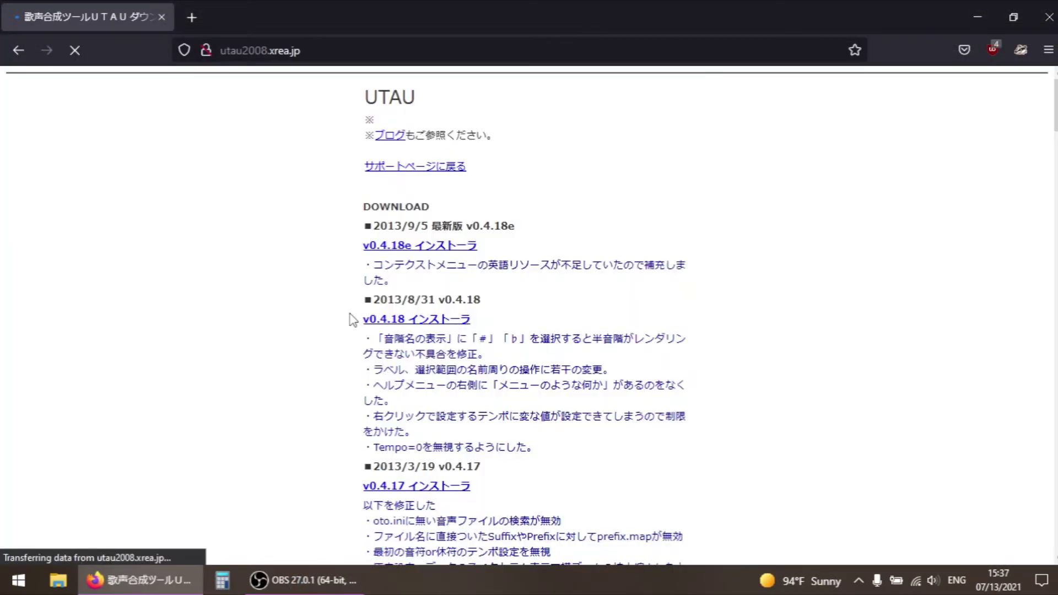
left_click_drag(431, 202, 362, 205)
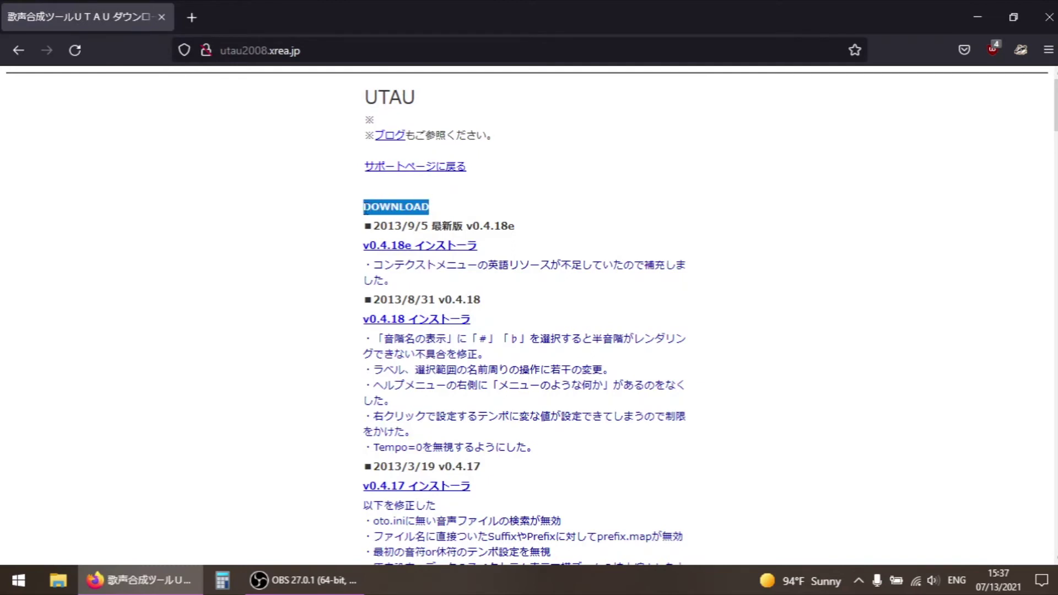
left_click_drag(480, 246, 359, 269)
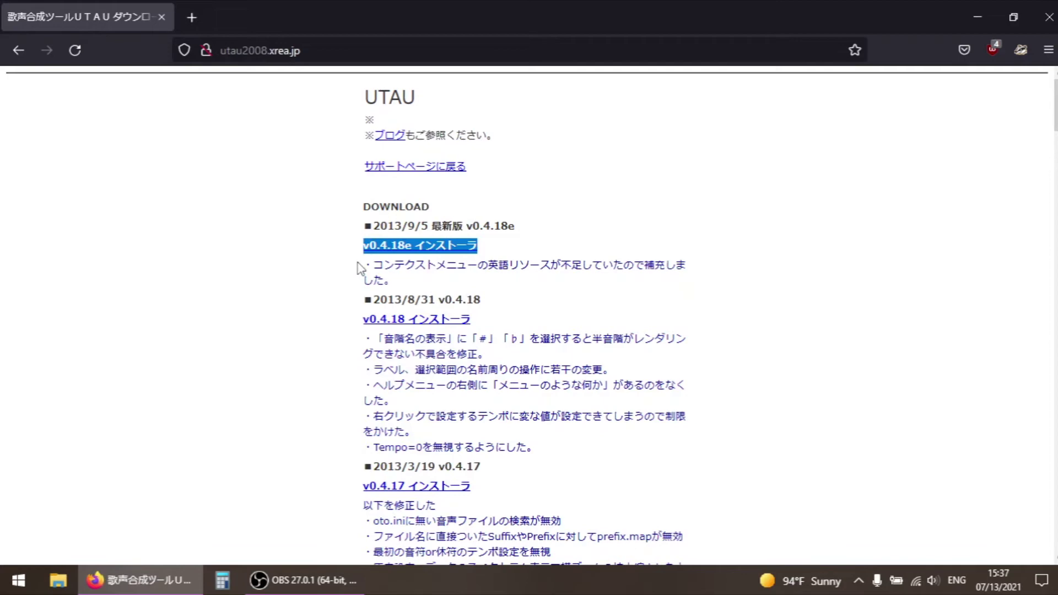
left_click(427, 275)
- Save the v0.4.18e installer zip, utau0418e-inst.zip, to the Desktop
left_click(422, 247)
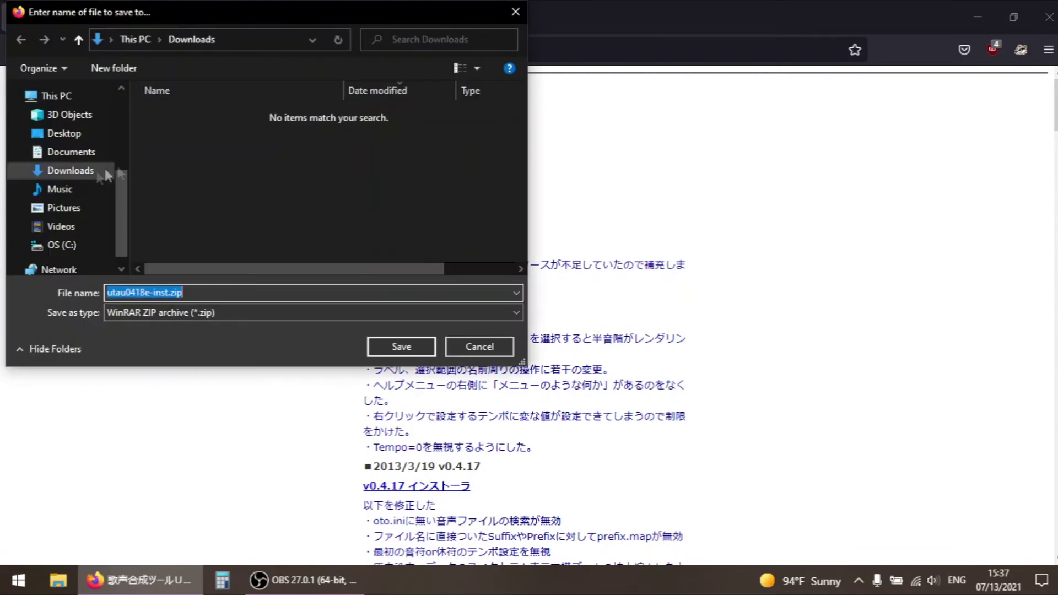
left_click(88, 135)
left_click(392, 352)
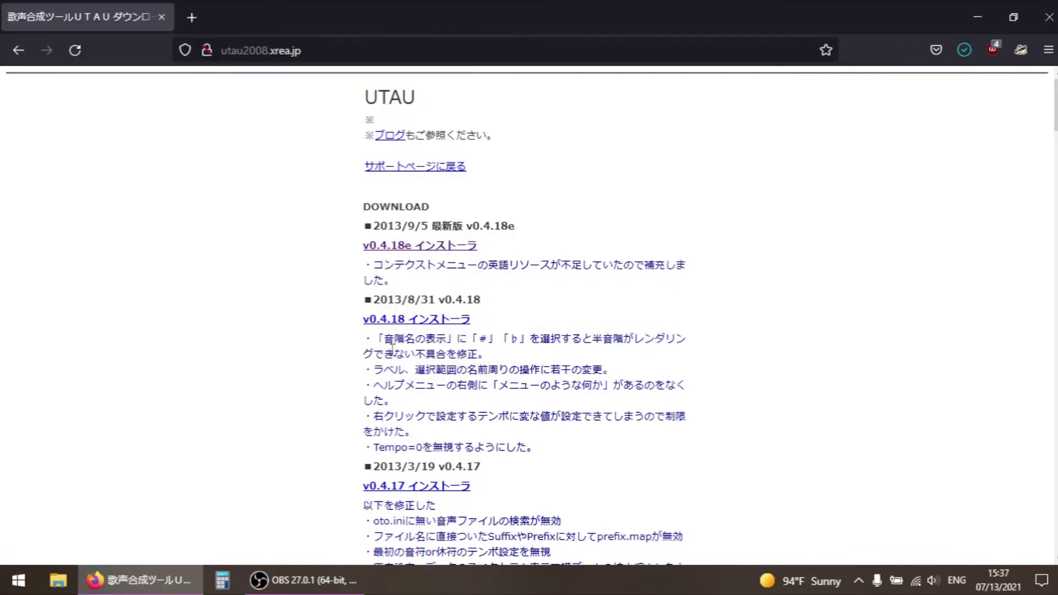
- Extract utau0418e-inst.zip on the desktop and run utau0418e-inst.exe
left_click(971, 16)
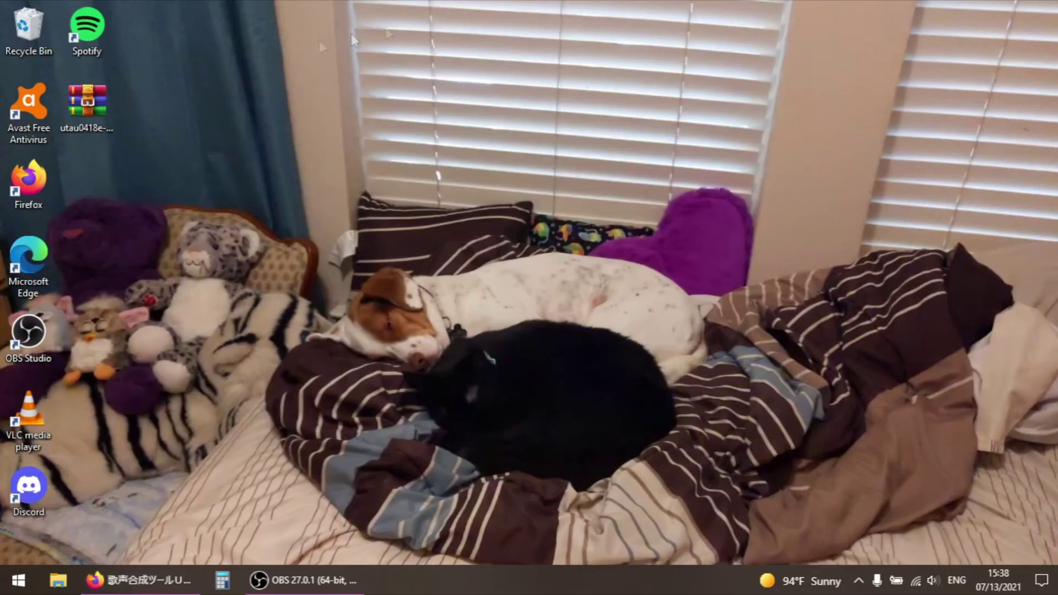
right_click(80, 105)
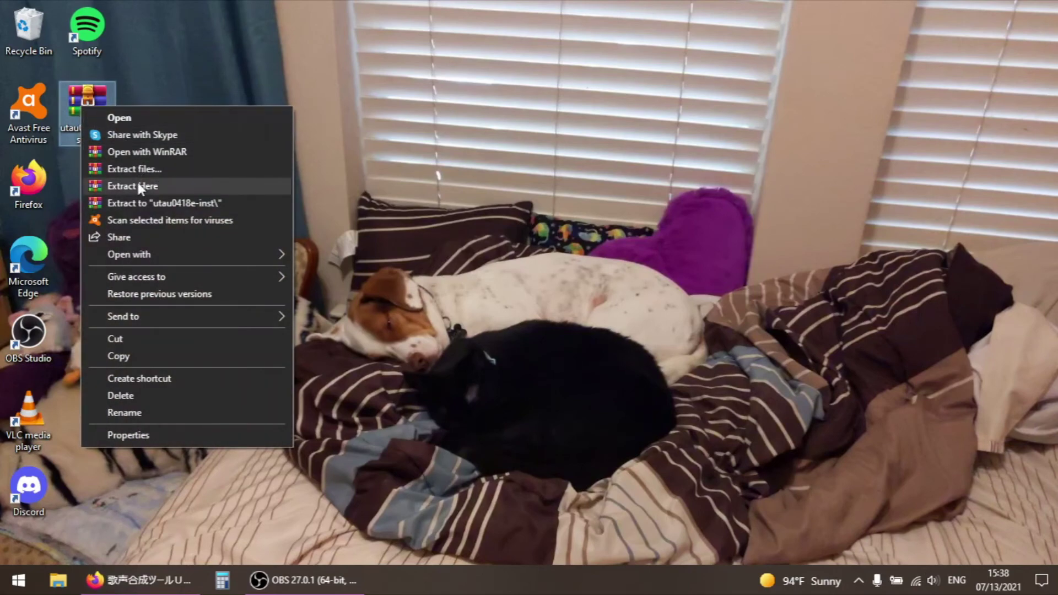
left_click(137, 182)
double_click(90, 184)
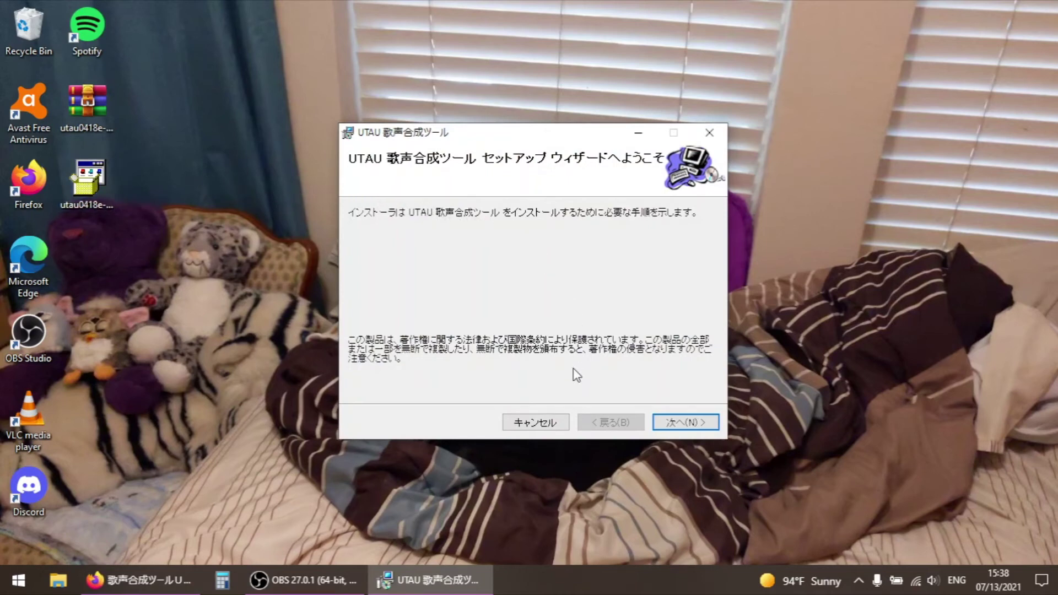
- Past the welcome page, browse the install folder to C:\Users\<user>\Desktop
left_click(686, 423)
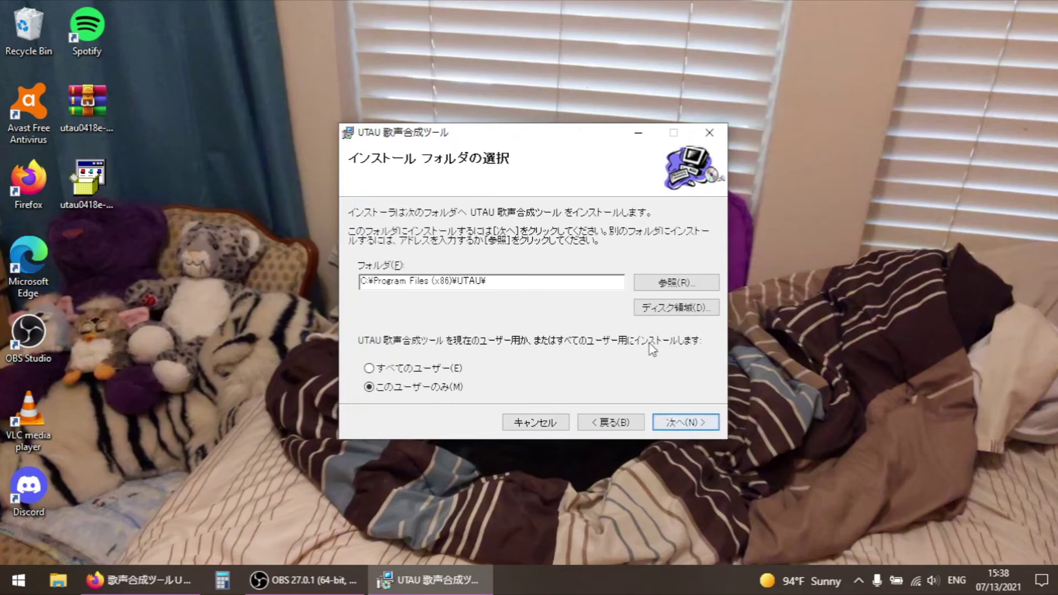
left_click_drag(524, 282, 357, 283)
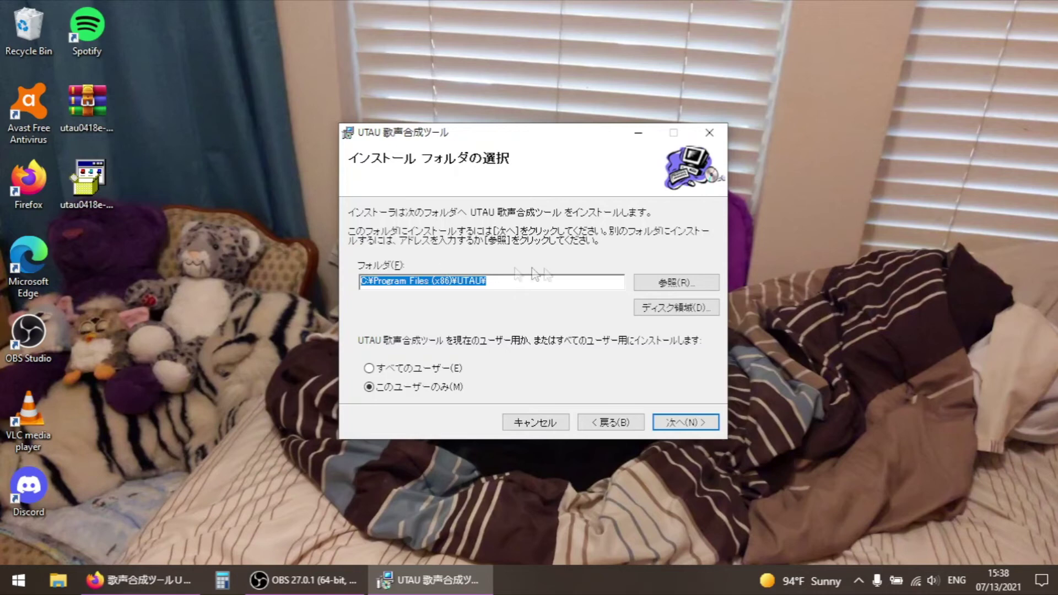
left_click(651, 284)
left_click(661, 193)
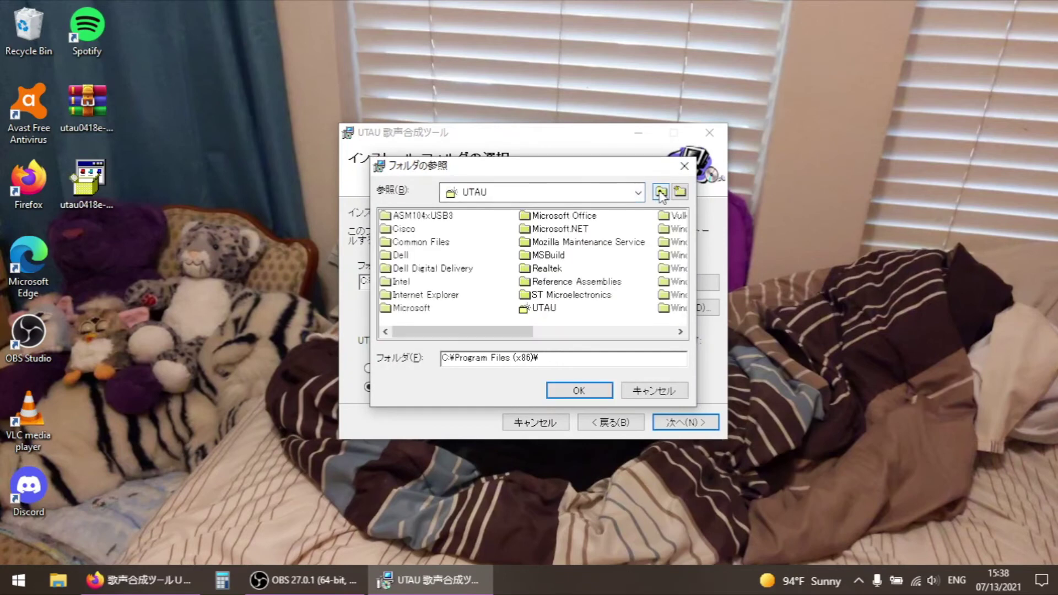
left_click(661, 193)
double_click(488, 230)
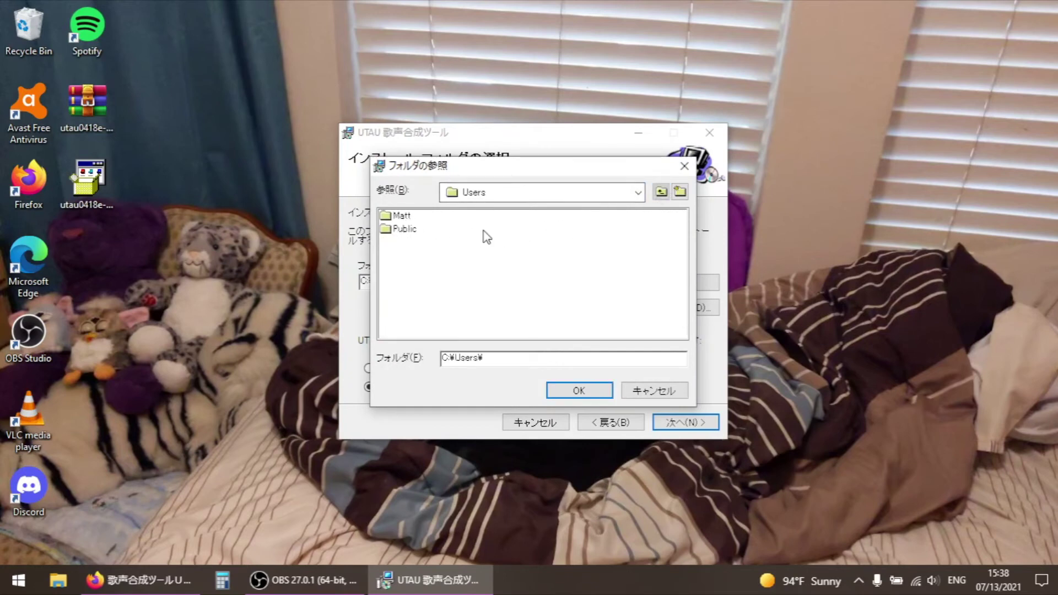
double_click(399, 215)
double_click(409, 242)
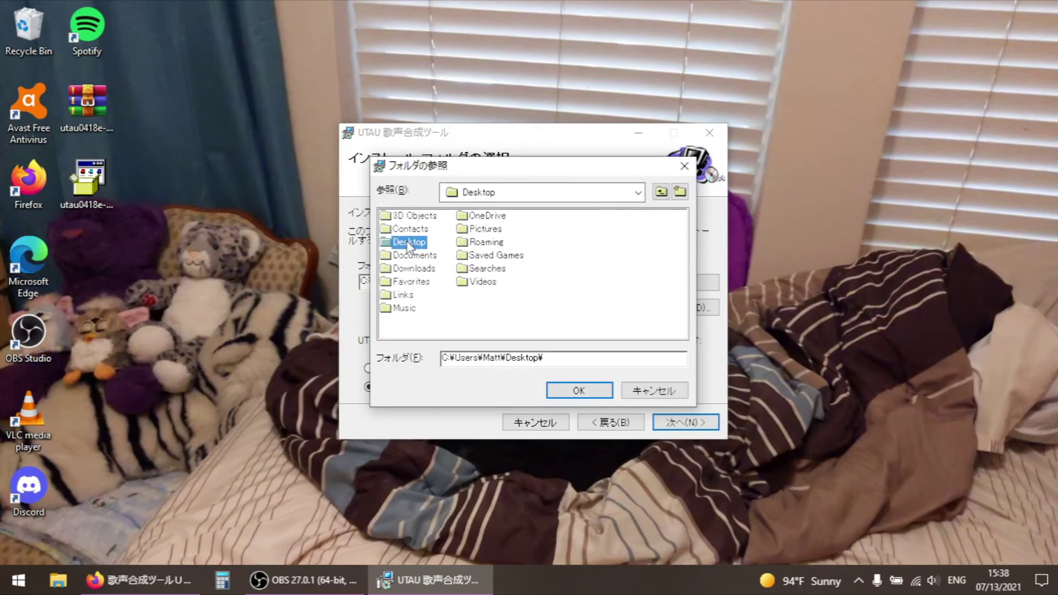
- Append UTAU to the install path and keep 'このユーザーのみ' (this user only) selected
left_click(579, 359)
type("UTAU")
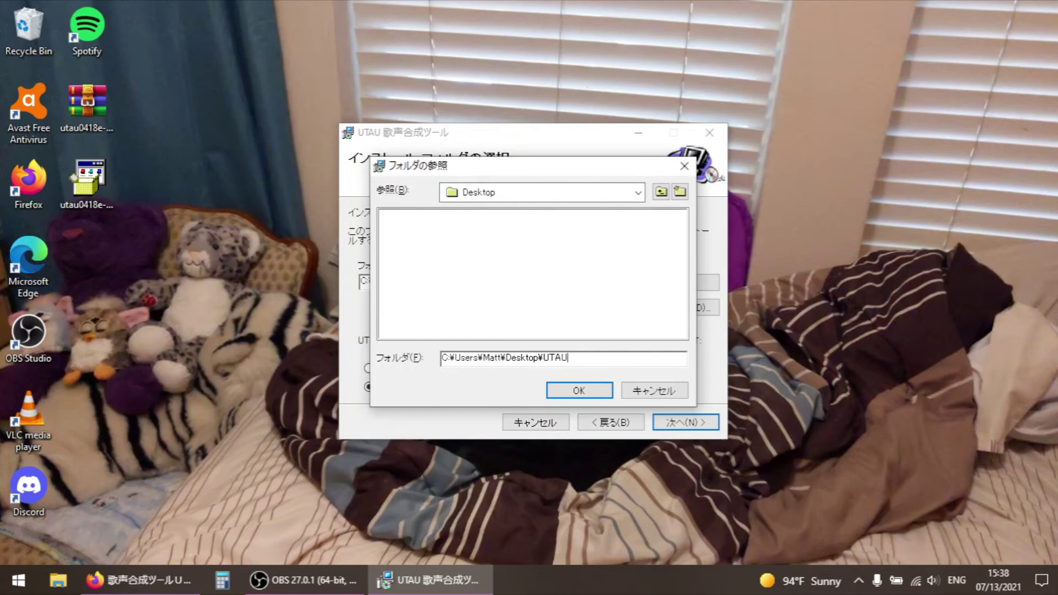
left_click(579, 392)
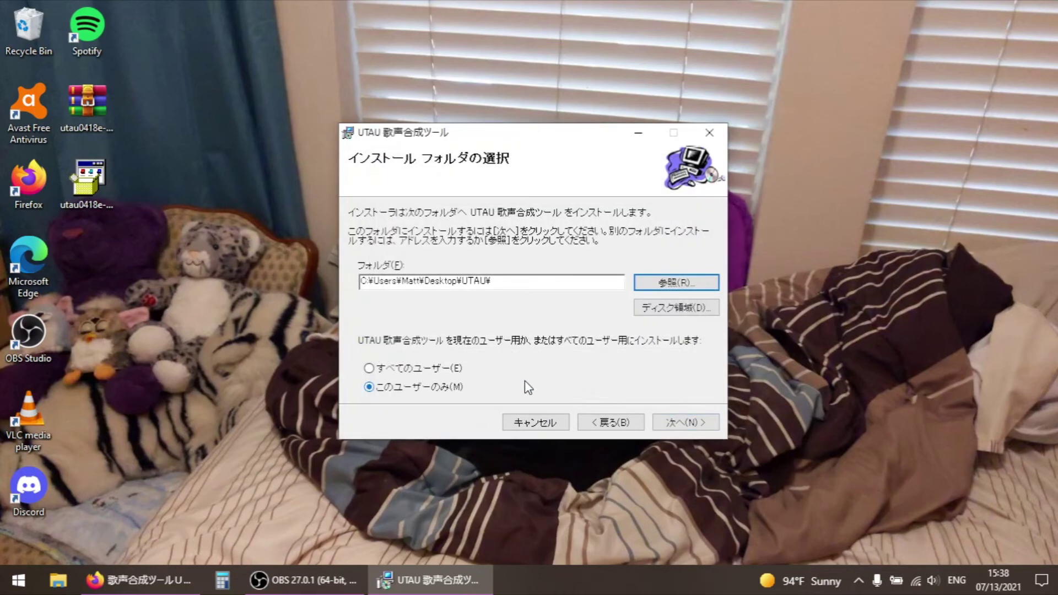
left_click(421, 376)
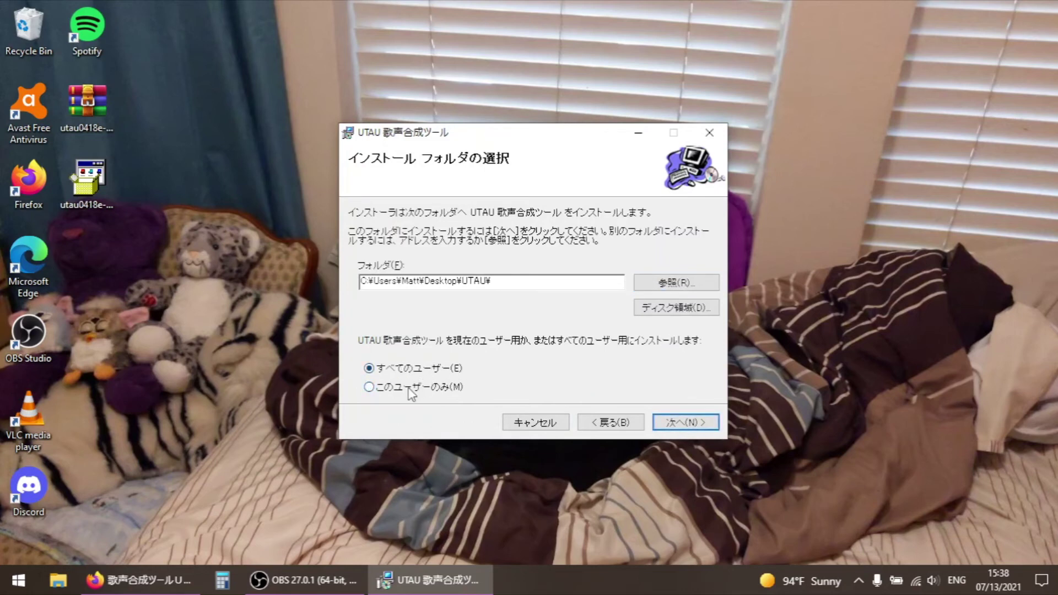
left_click(392, 389)
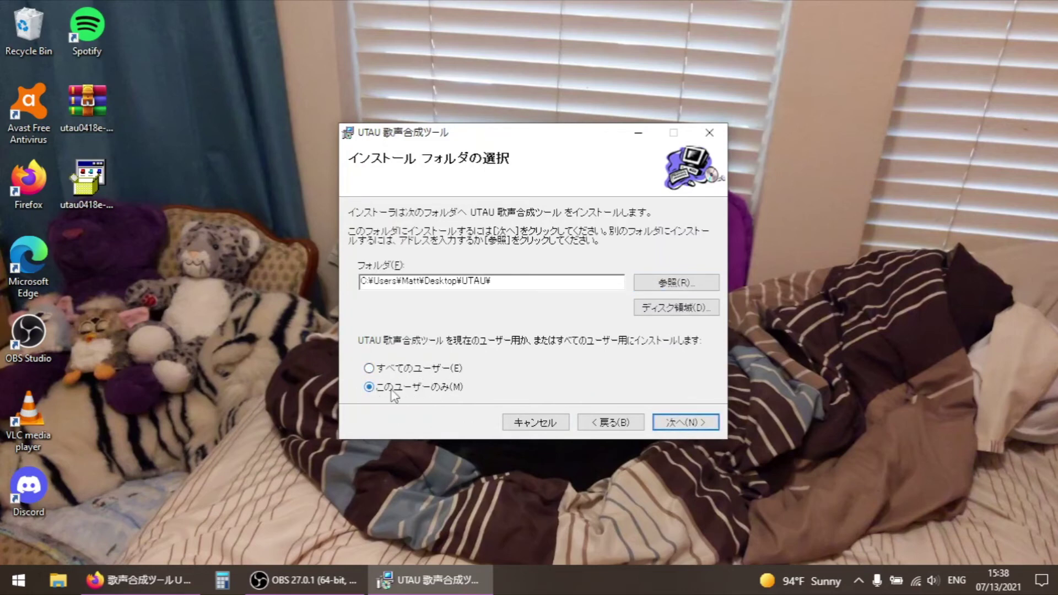
- Confirm and run the installation, close the installer, and select the new UTAU shortcut
left_click(699, 426)
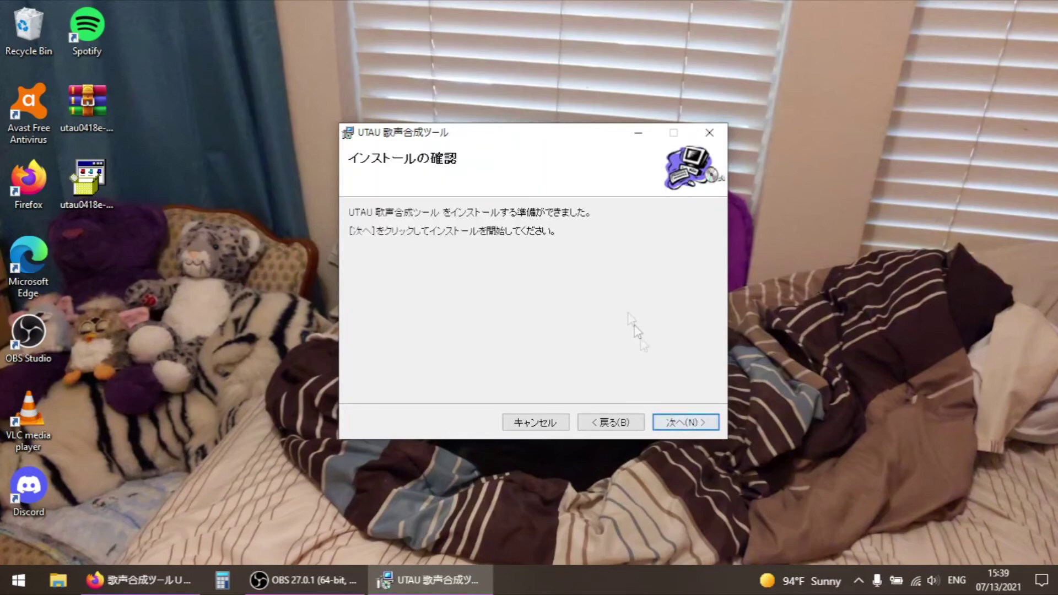
left_click(701, 428)
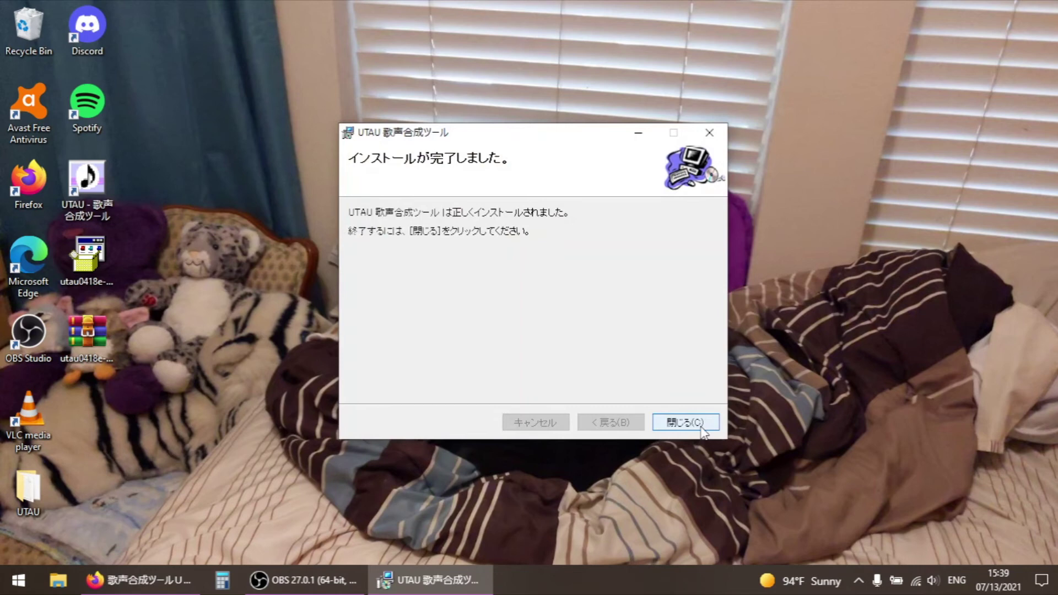
left_click(702, 425)
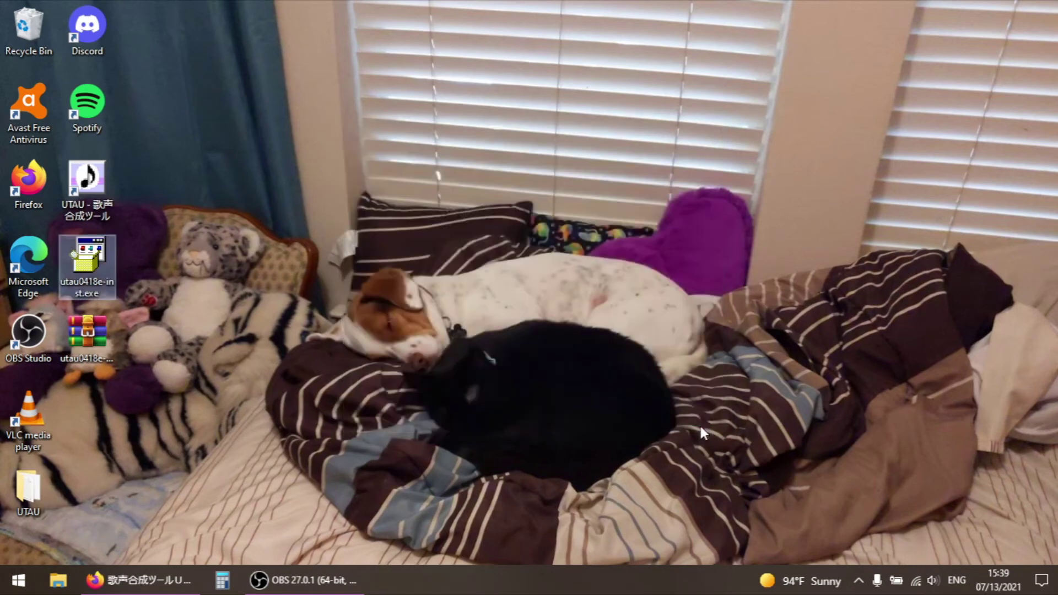
left_click(105, 192)
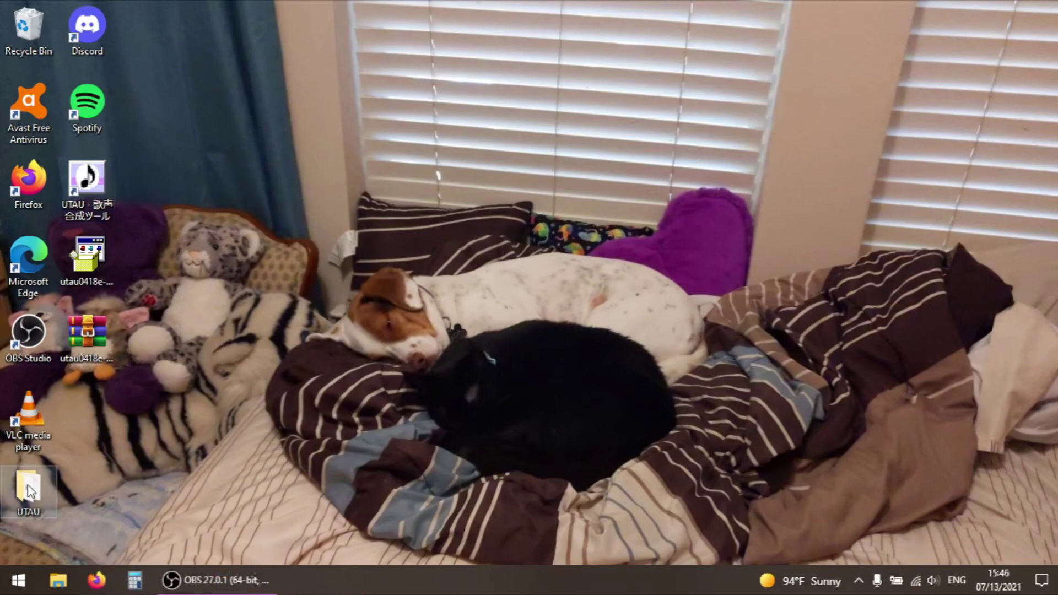
- Browse UTAU\voice\uta, scan its 288 files including oto.ini, and select あ.wav
double_click(29, 488)
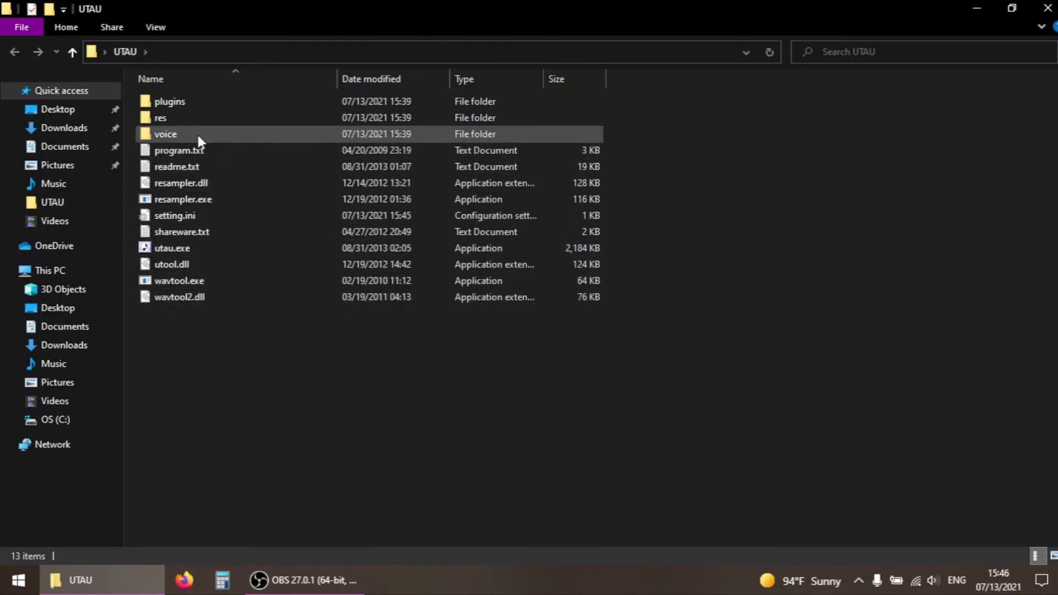
double_click(178, 138)
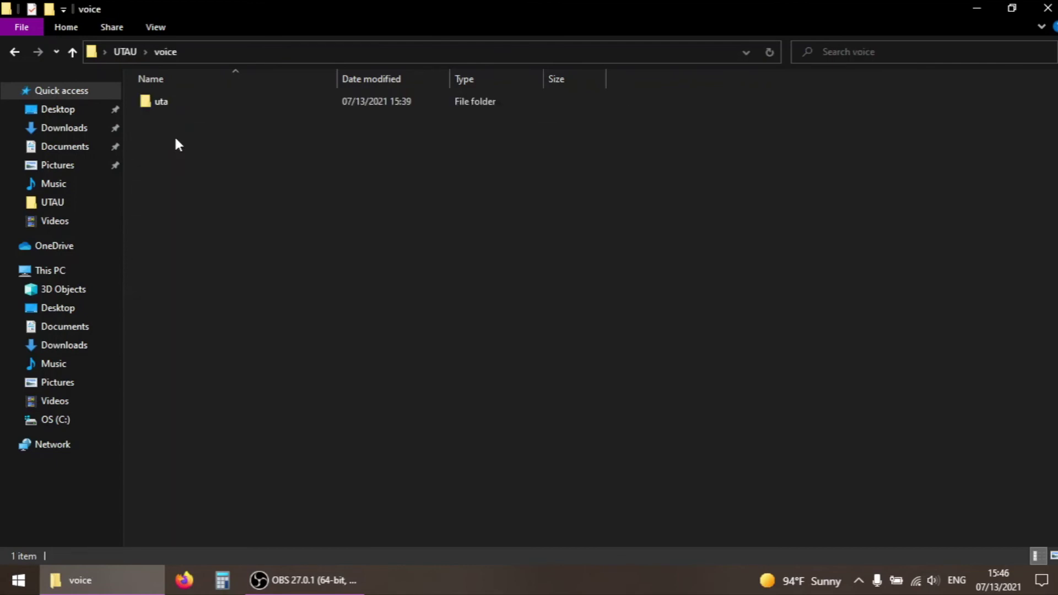
double_click(163, 101)
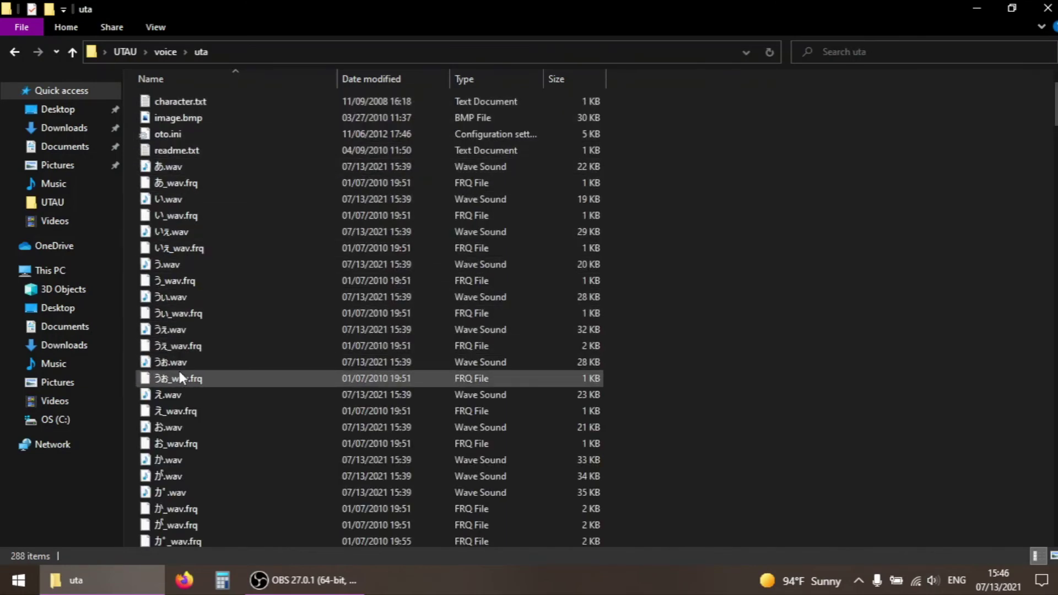
scroll(180, 374, "down", 20)
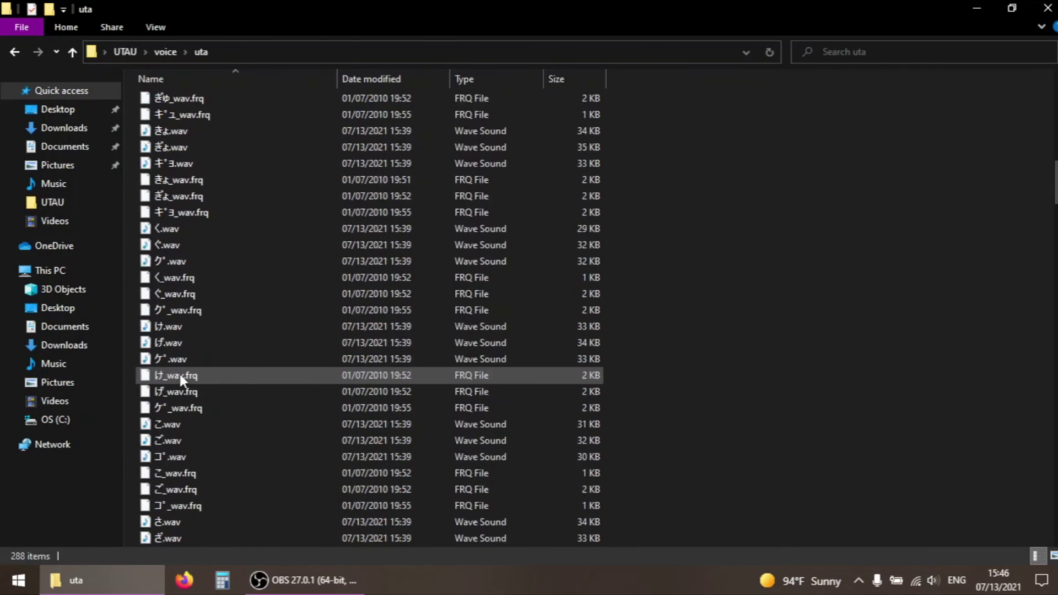
scroll(179, 375, "up", 13)
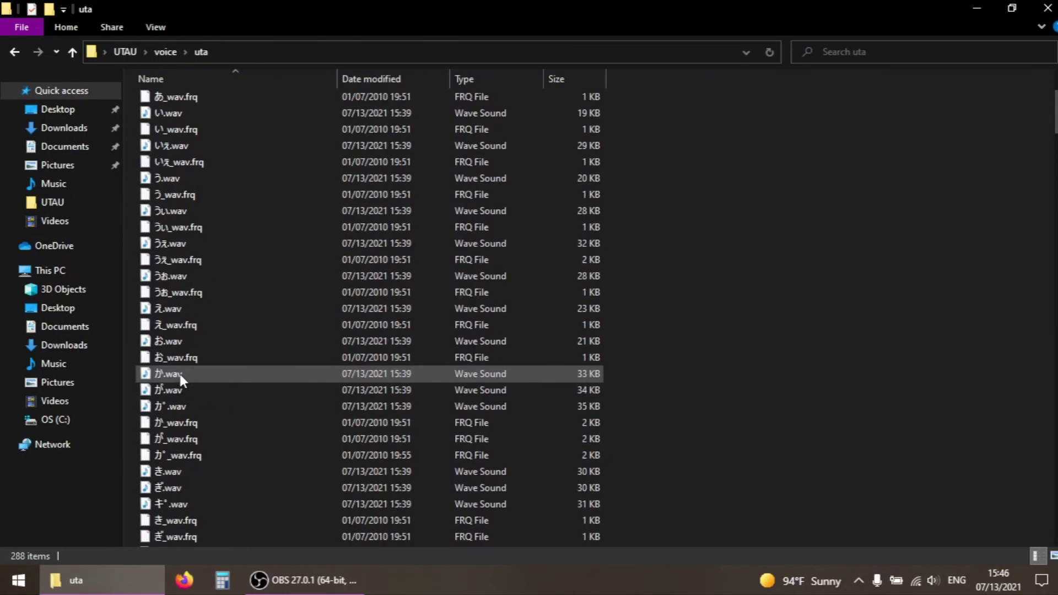
scroll(179, 375, "up", 2)
left_click(179, 167)
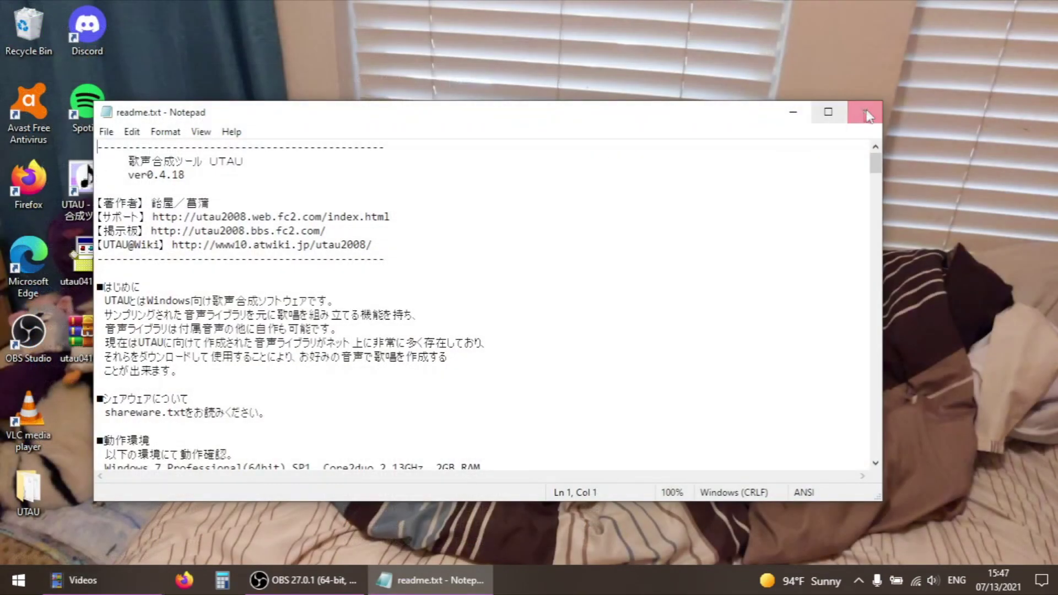
- Close Notepad and the 原音レポート report, maximize UTAU, and show the ツール(T) menu
left_click(864, 112)
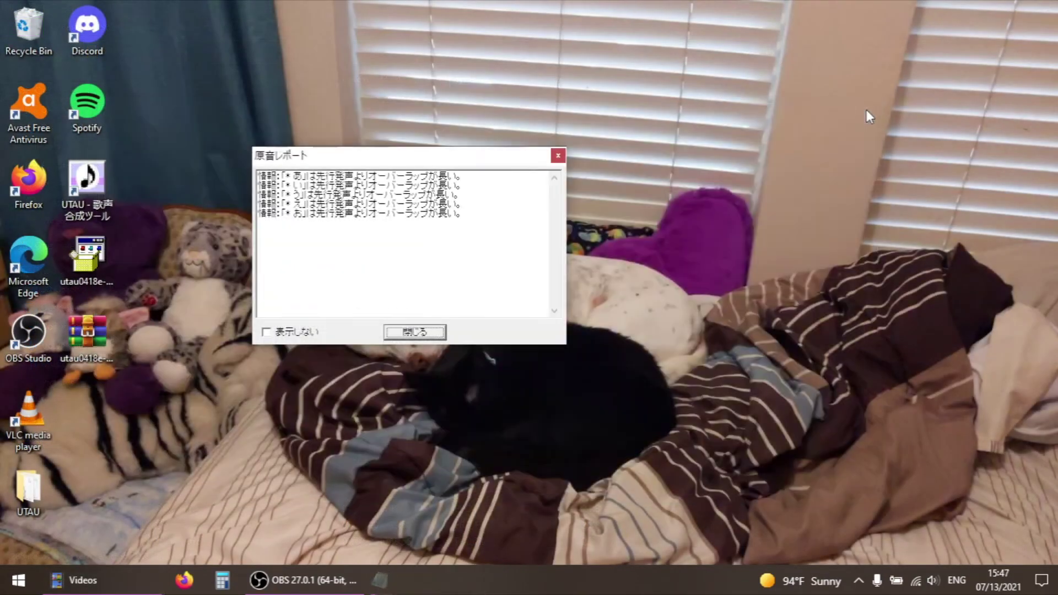
left_click(393, 334)
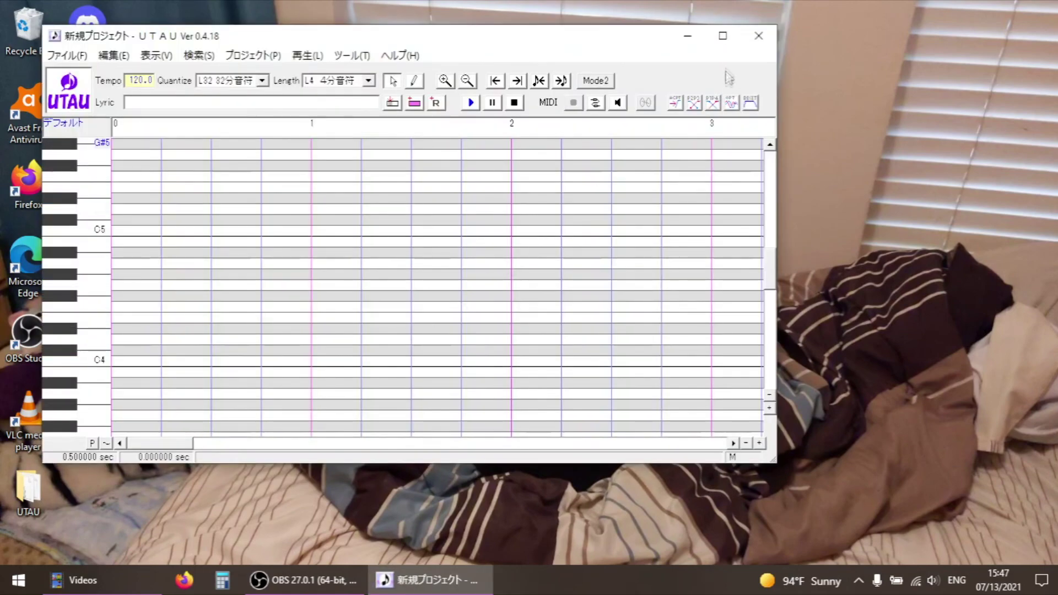
left_click(729, 35)
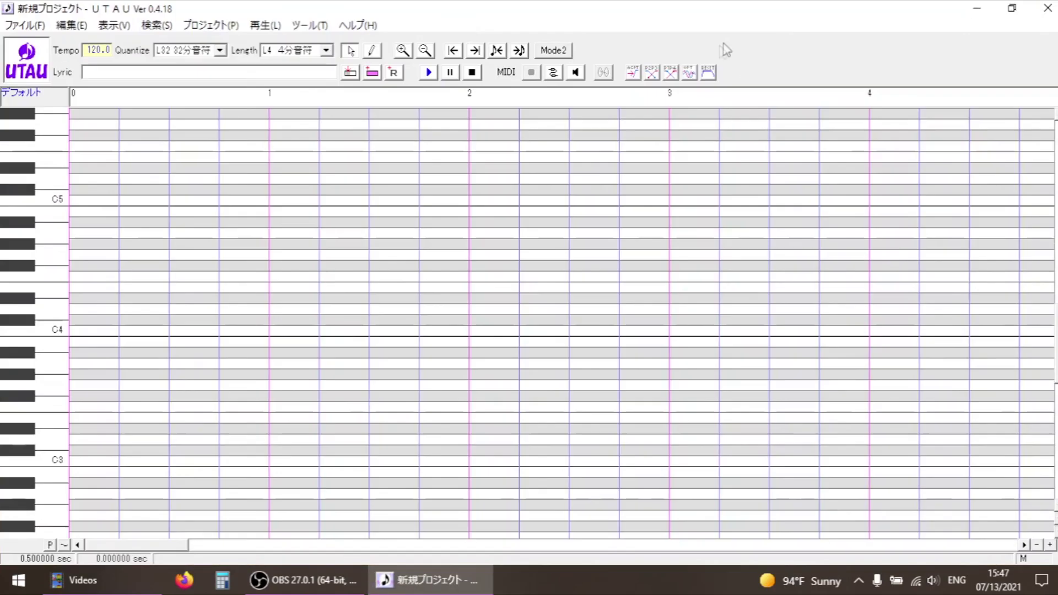
left_click(317, 26)
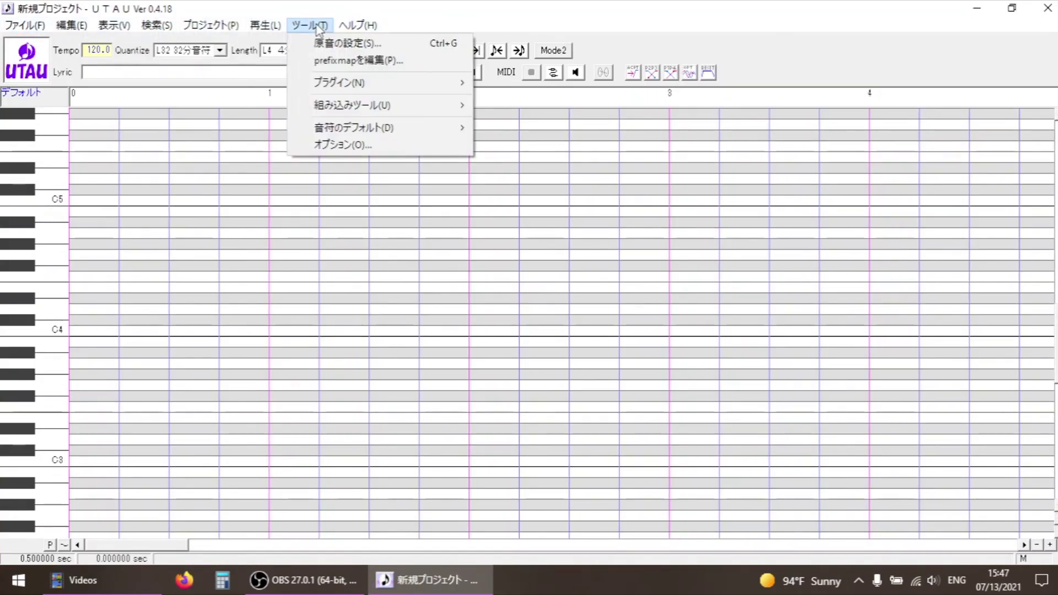
- In オプション > その他, force the interface language to en and apply
left_click(349, 148)
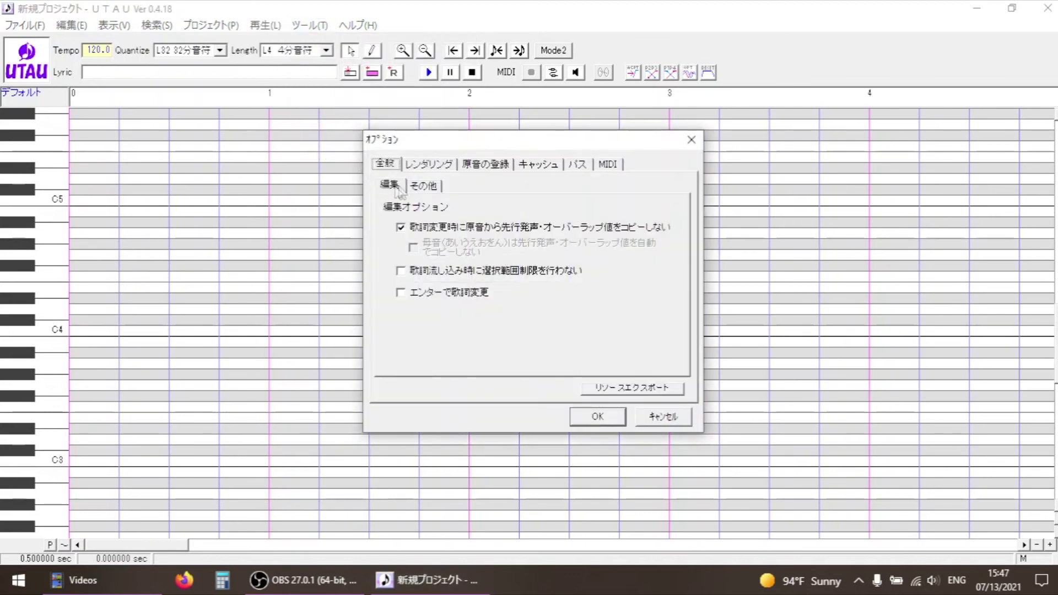
left_click(433, 185)
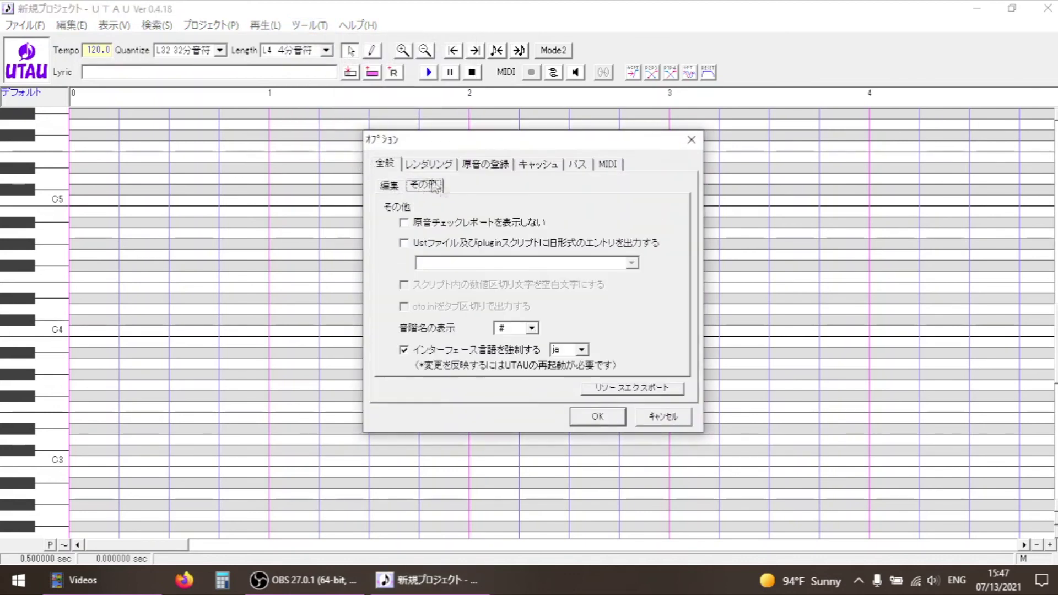
left_click(404, 351)
left_click(404, 350)
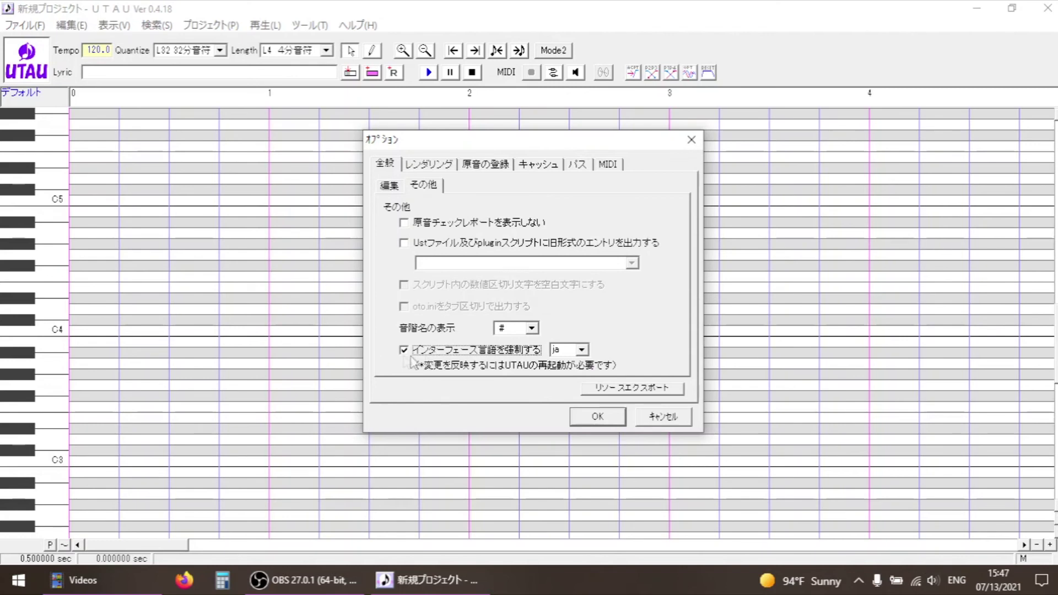
left_click(581, 350)
left_click(573, 373)
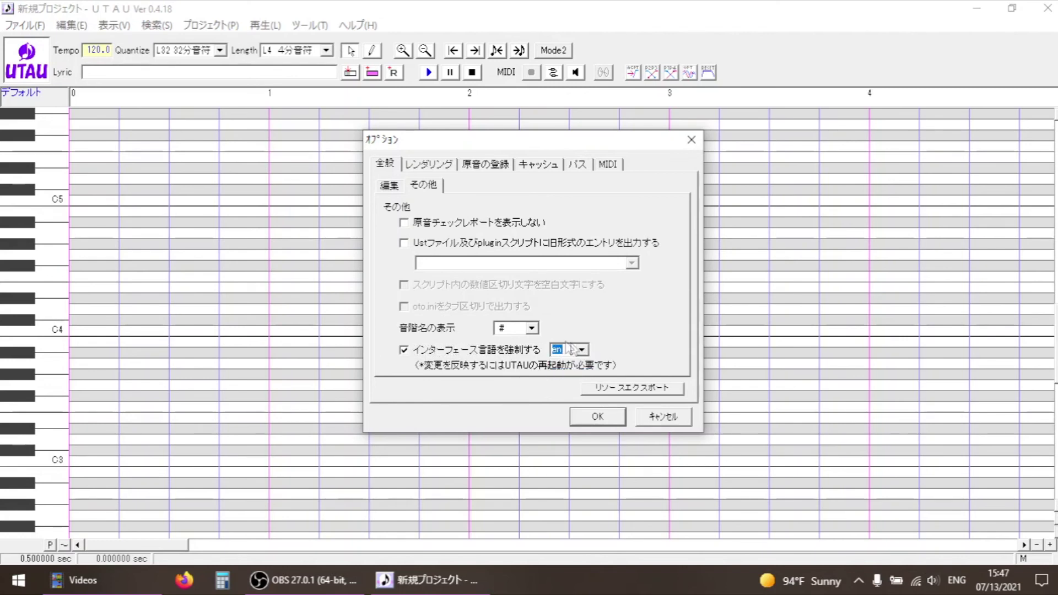
left_click(595, 418)
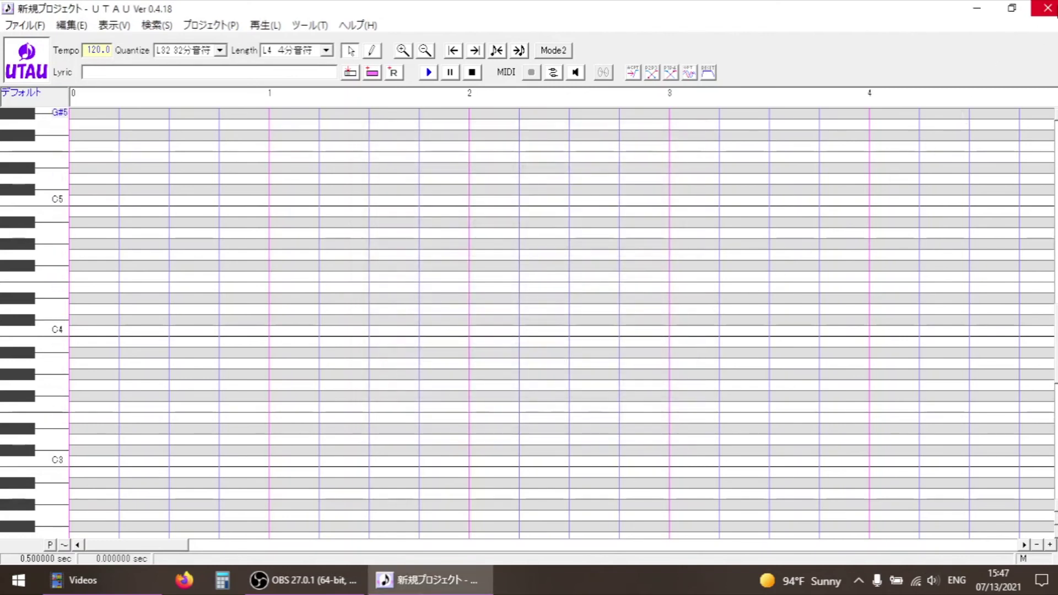
- Restart UTAU, dismiss the voice set report, and maximize the English New Project window
left_click(1048, 8)
double_click(95, 186)
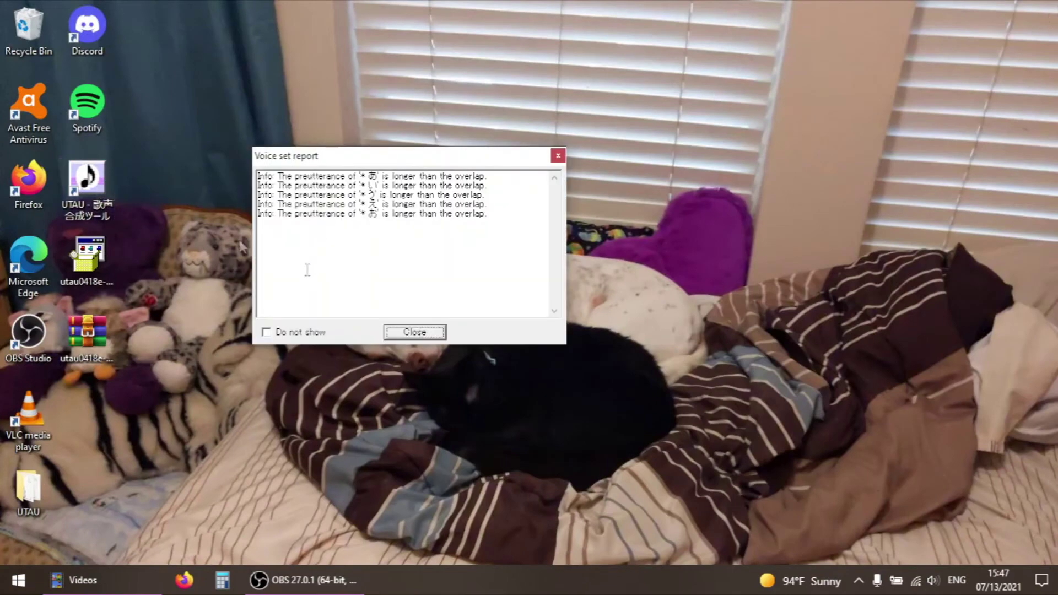
left_click(420, 333)
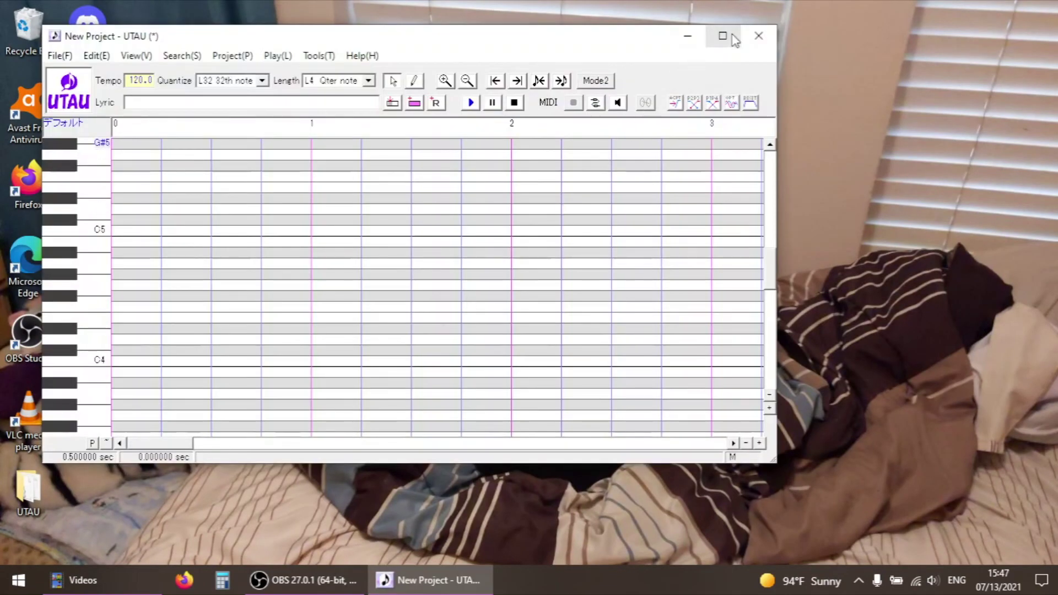
left_click(728, 35)
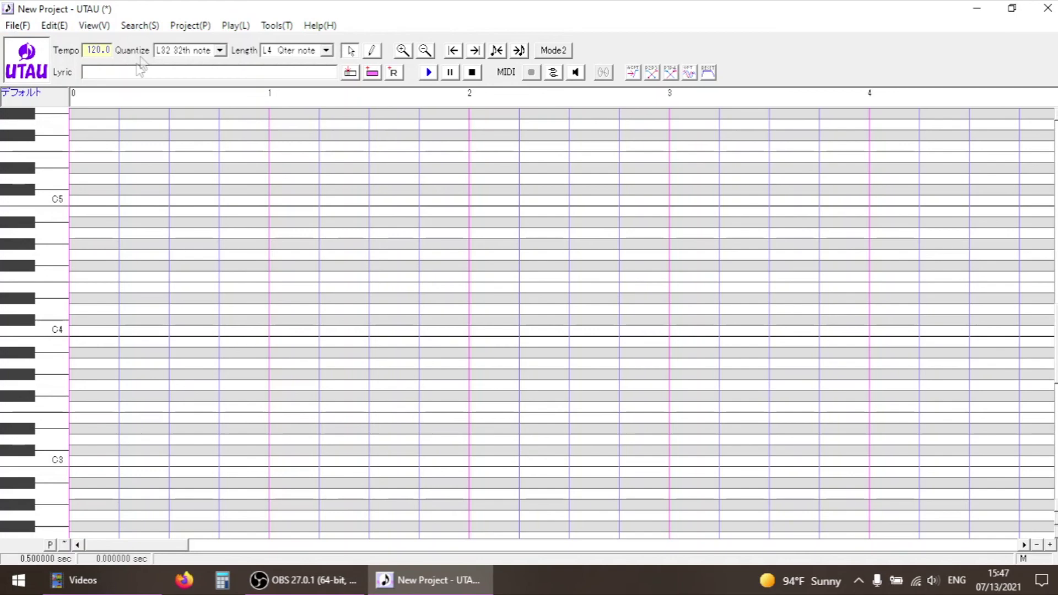